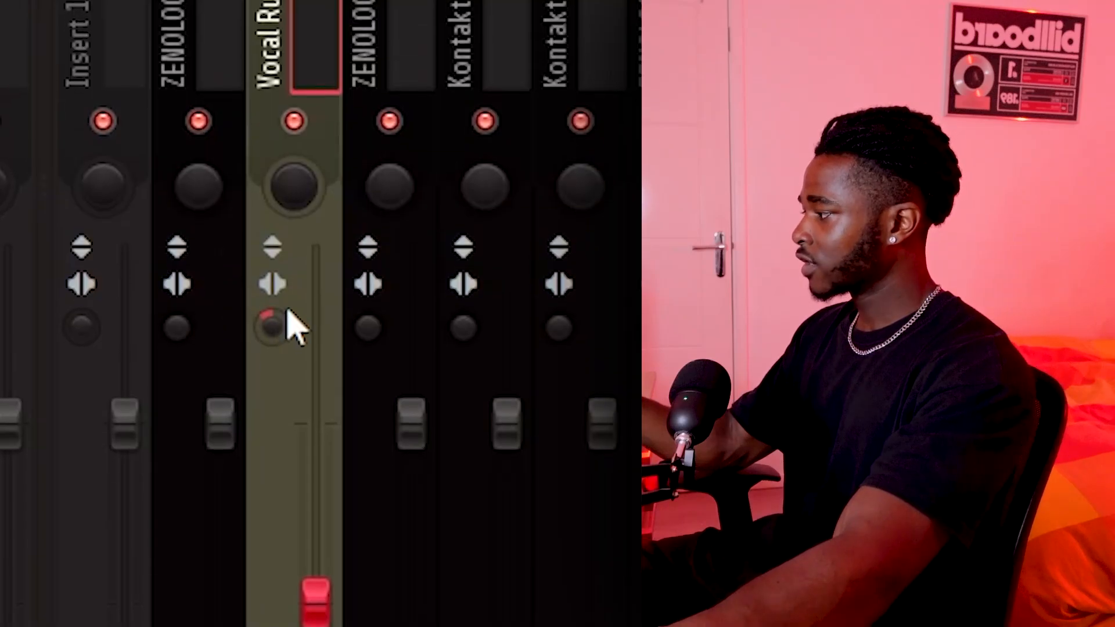
Adjust the stereo separation of the highlighted vocal mixer track.
left_click_drag(286, 305, 272, 308)
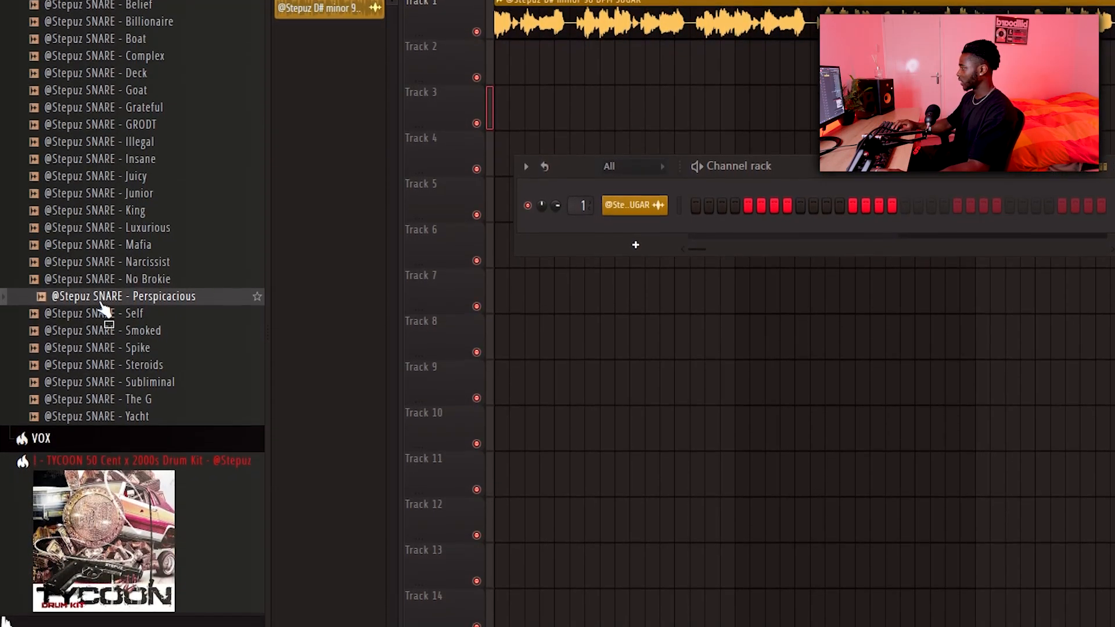
Add the Perspicacious snare to the channel rack and duplicate its two-bar pattern across bars 3 and 4.
left_click_drag(101, 302, 617, 228)
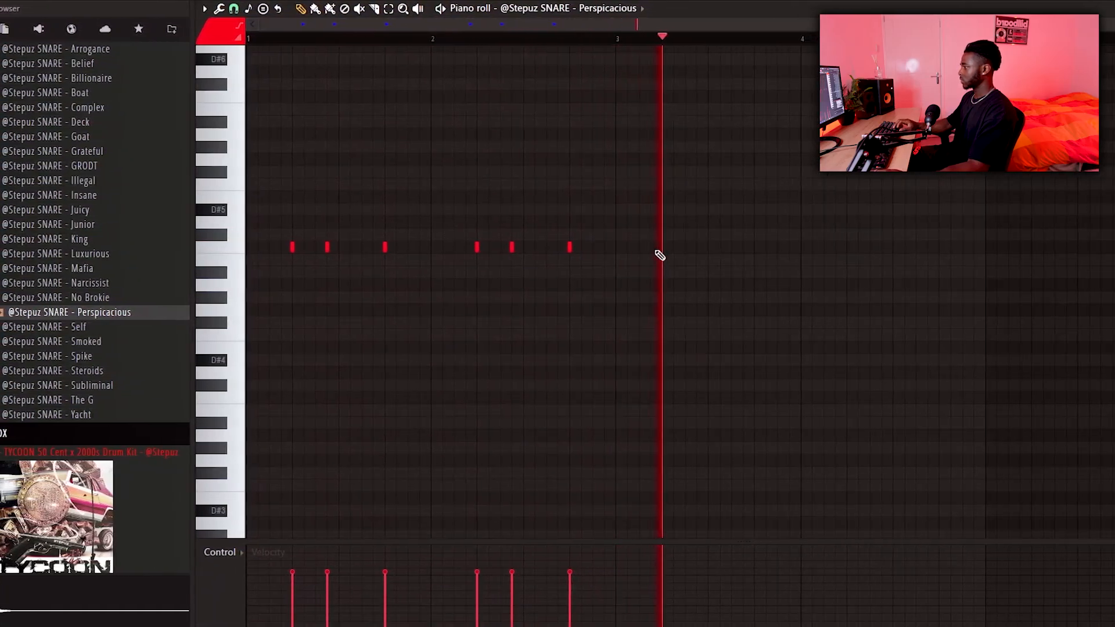
key("space")
key("ctrl+a")
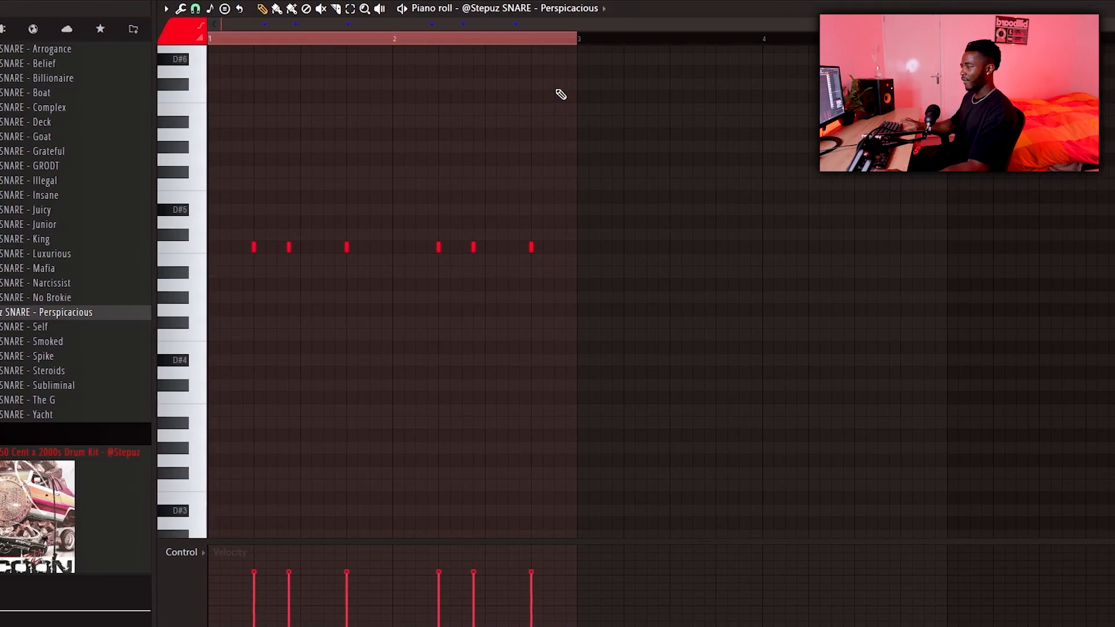
key("ctrl+b")
key("space")
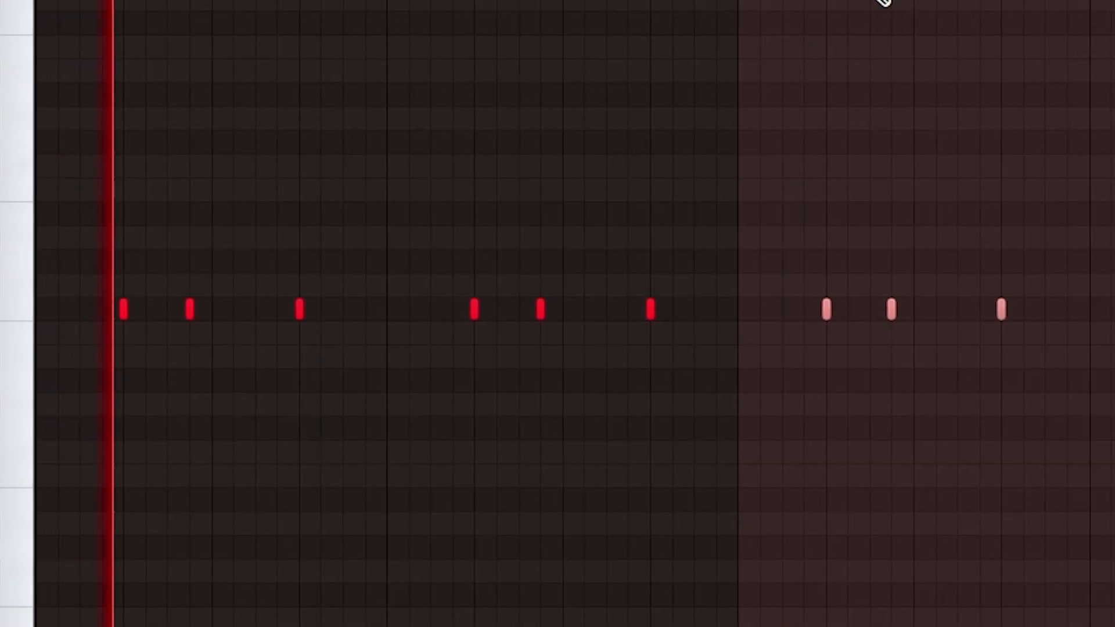
Add an extra snare hit at C5 in the second half of bar 4 and delete the last snare hit of bar 2.
right_click(724, 114)
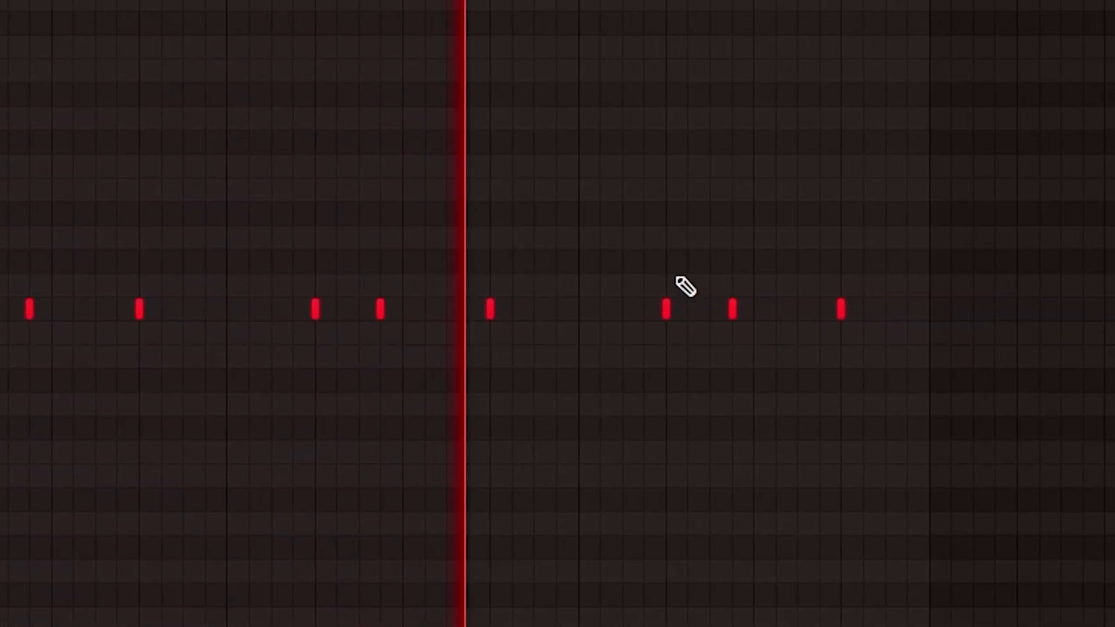
left_click(711, 309)
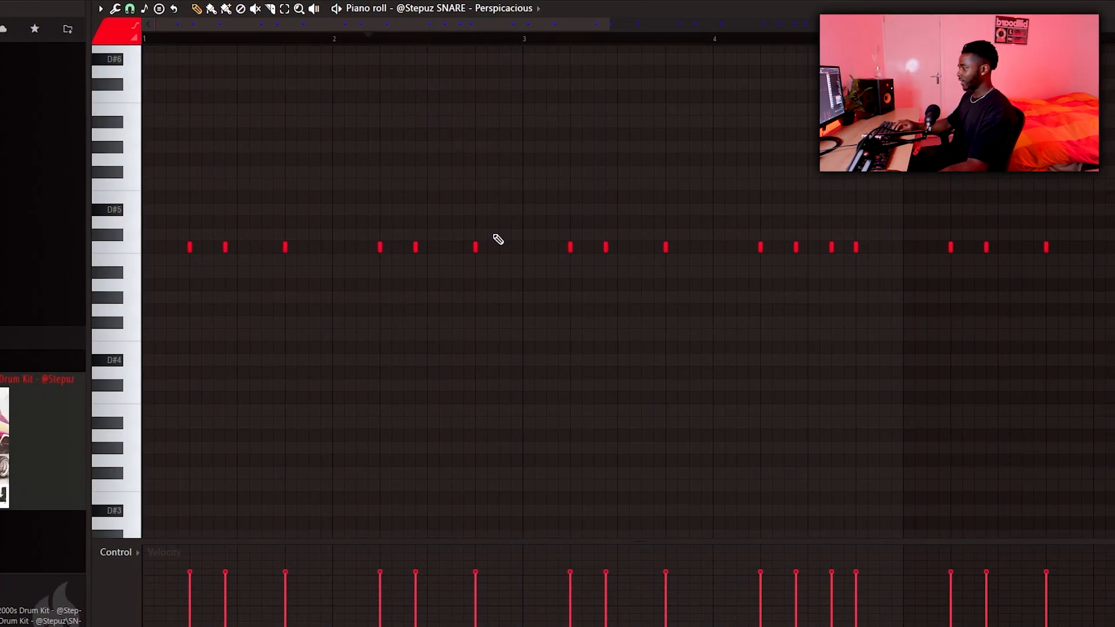
right_click(472, 246)
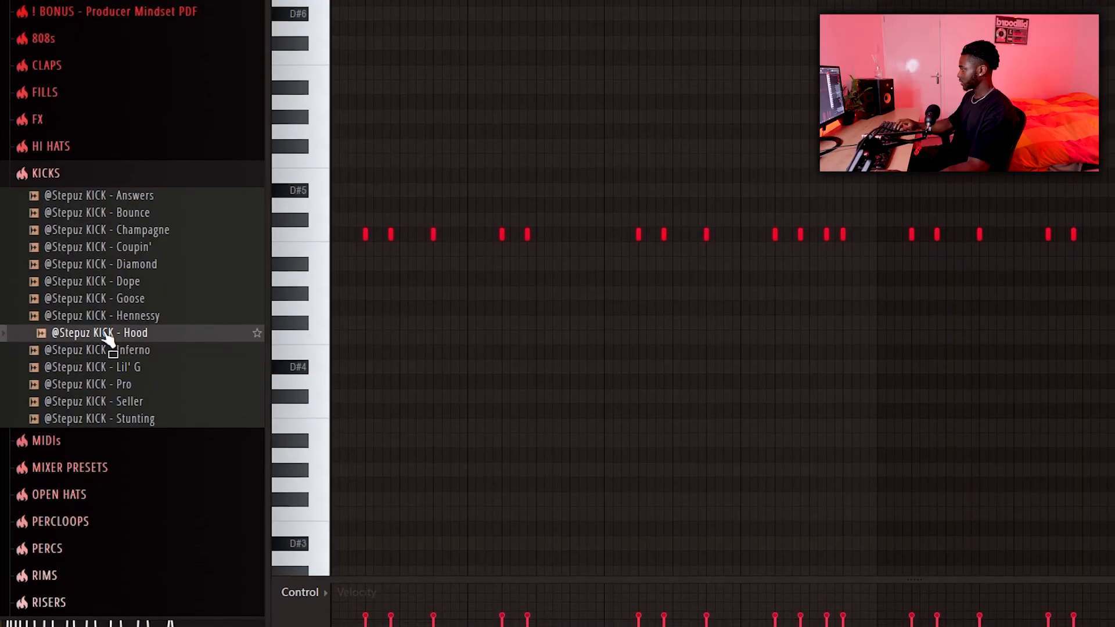
Delete the Hood kick note at the start of bar 3 and duplicate the kick's first two bars.
key("space")
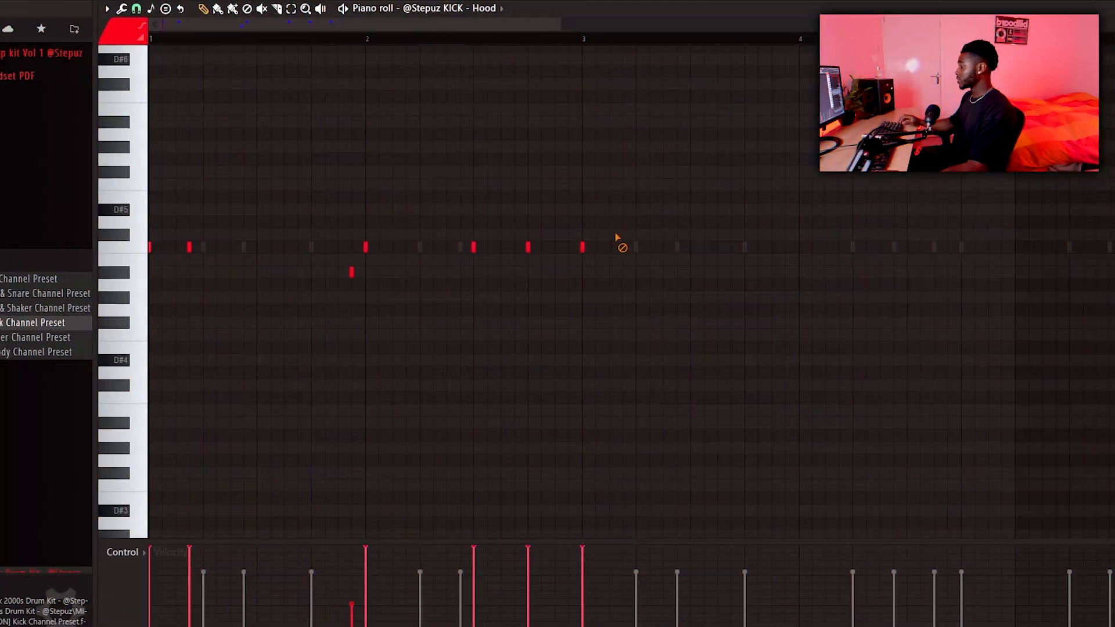
right_click(570, 248)
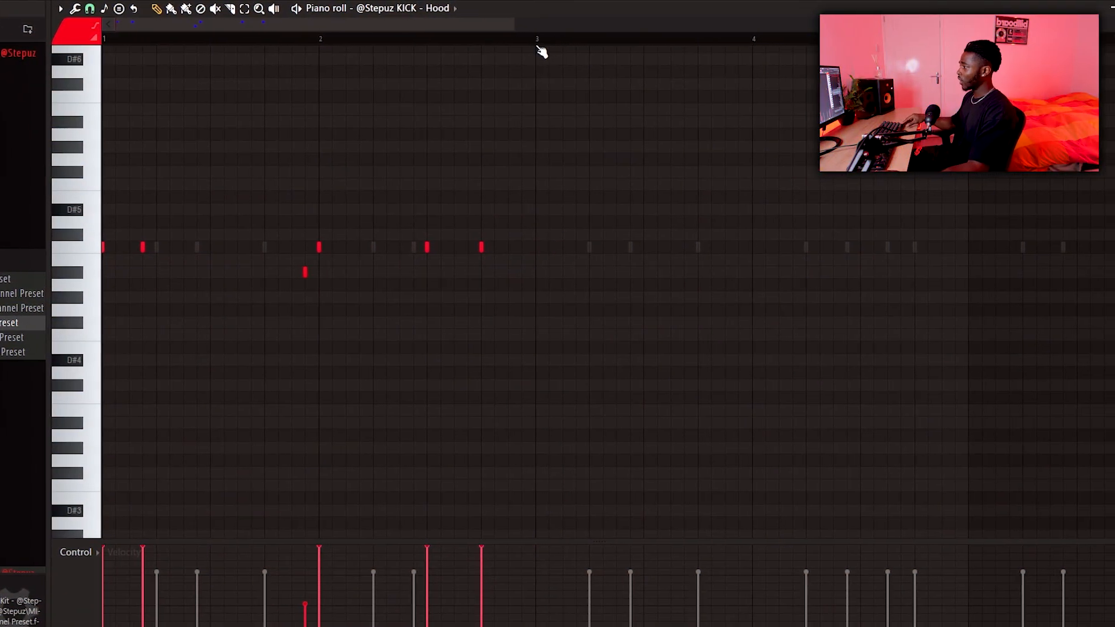
left_click_drag(571, 40, 139, 39)
key("ctrl+b")
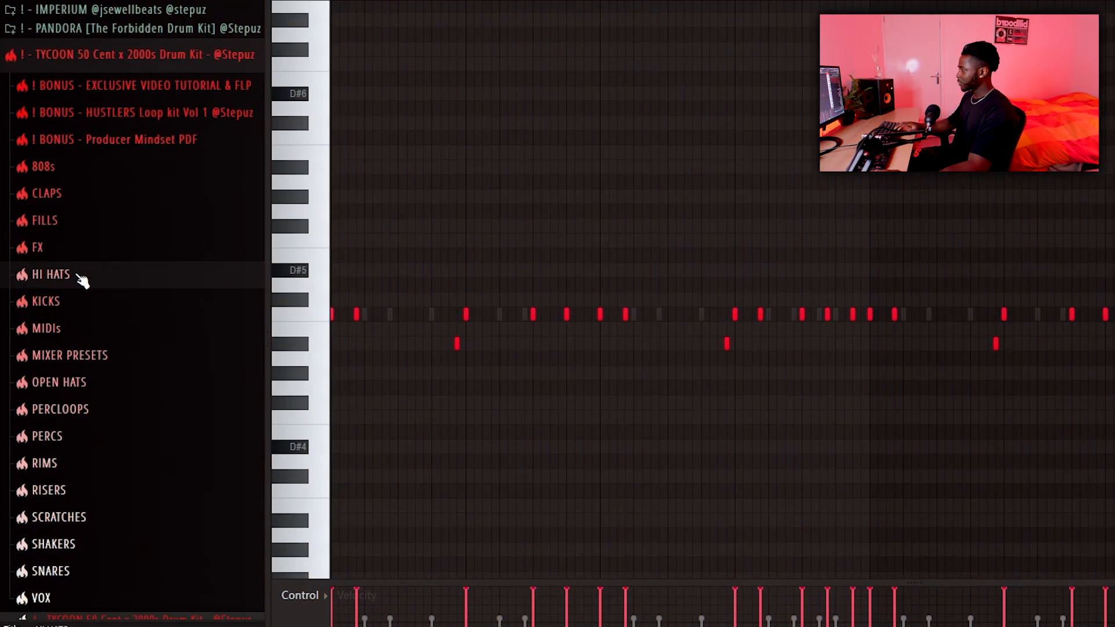
Add the Suave hi-hat from the drum kit's HI HATS folder to the channel rack.
left_click(79, 276)
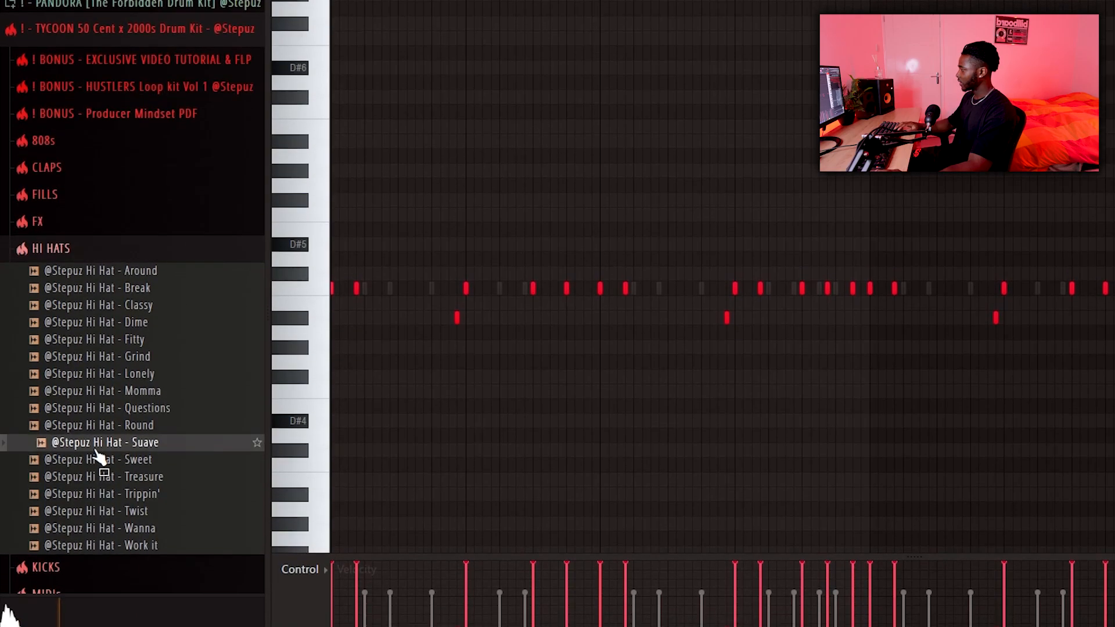
key("F6")
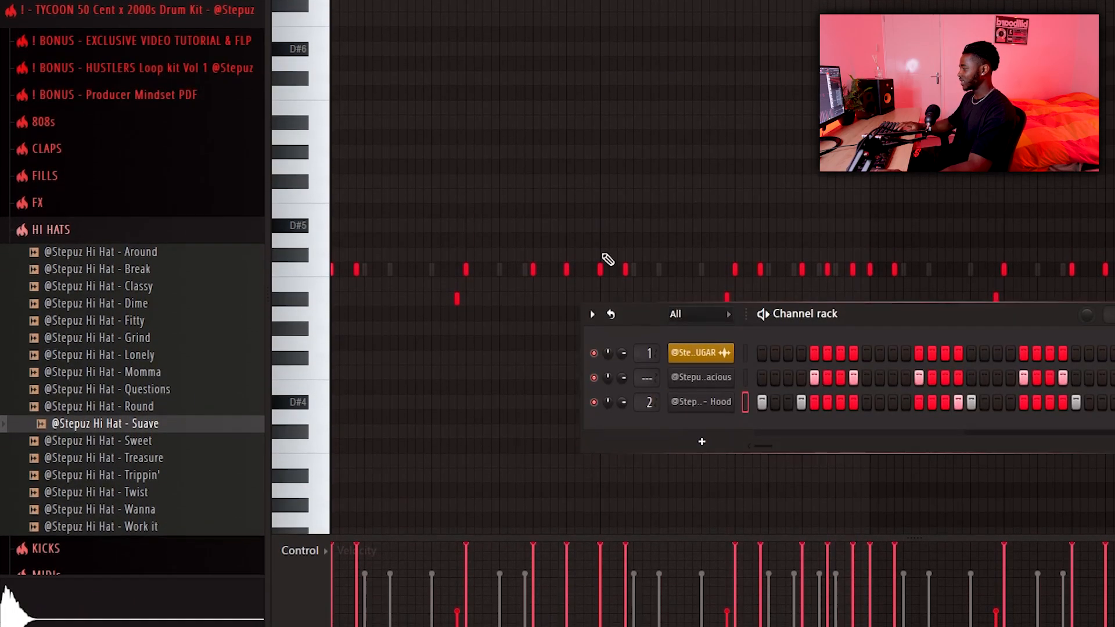
left_click_drag(55, 428, 108, 434)
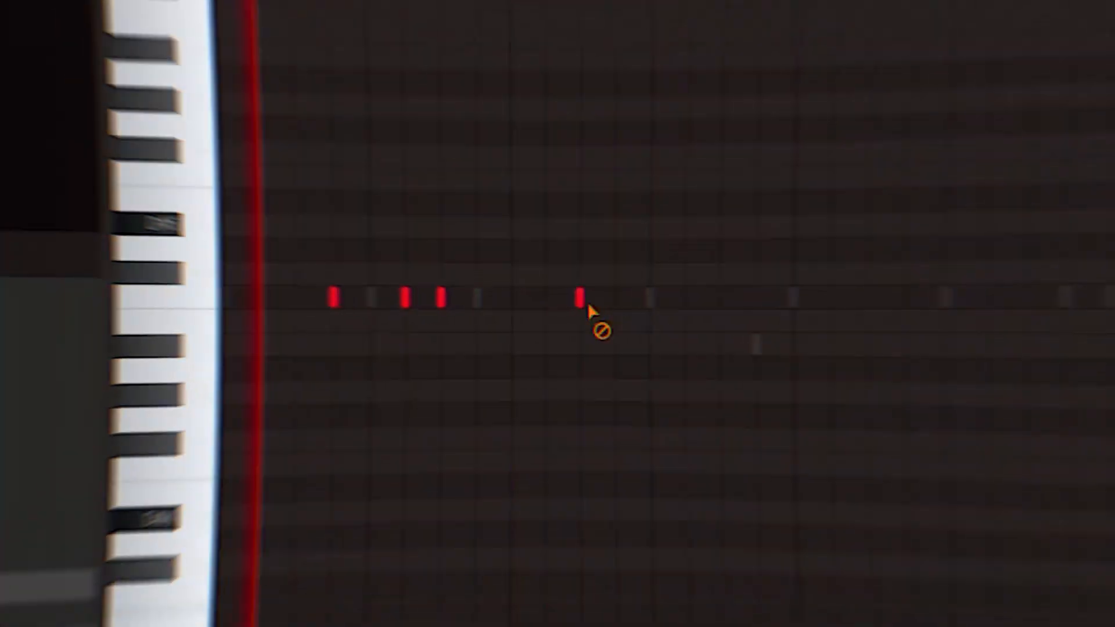
Move the fourth hi-hat note one step earlier and add more C5 hi-hat hits through the first two bars.
right_click(585, 303)
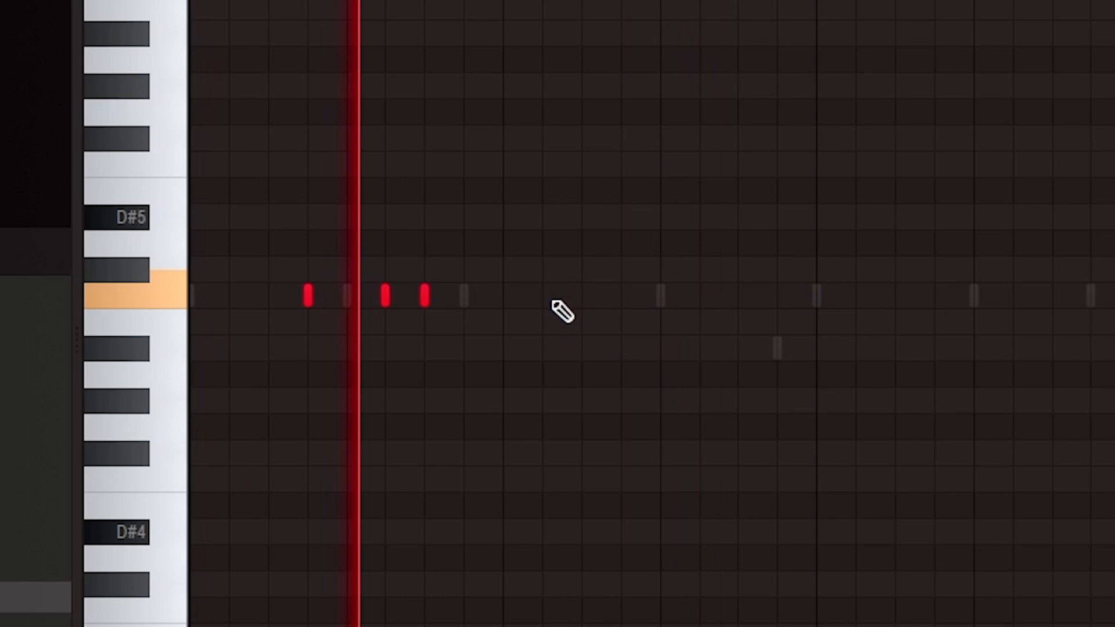
left_click(555, 301)
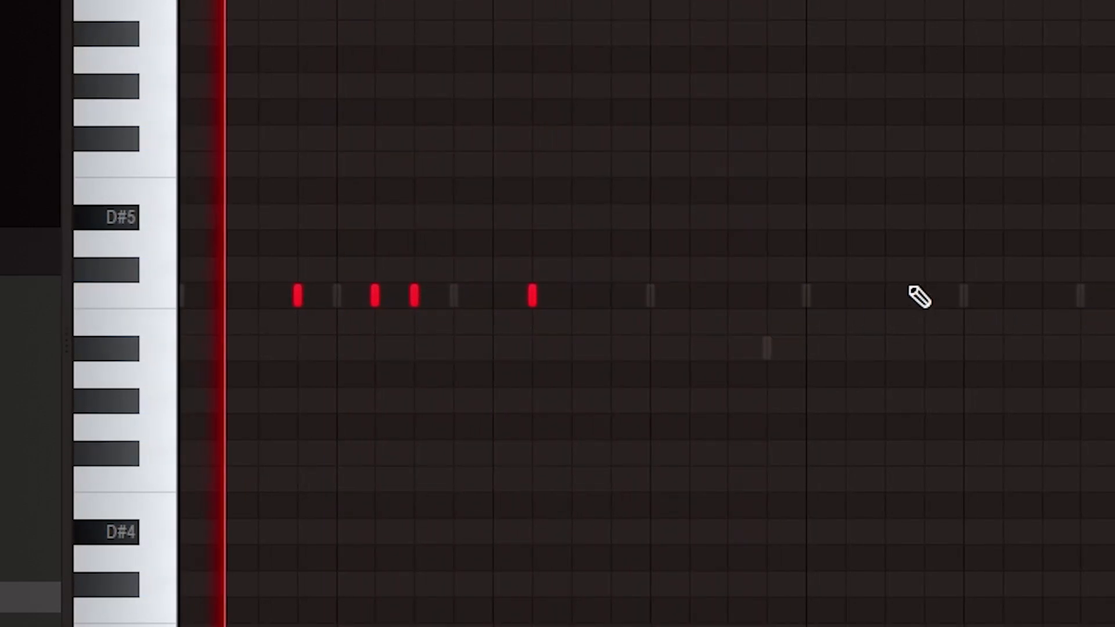
left_click(614, 296)
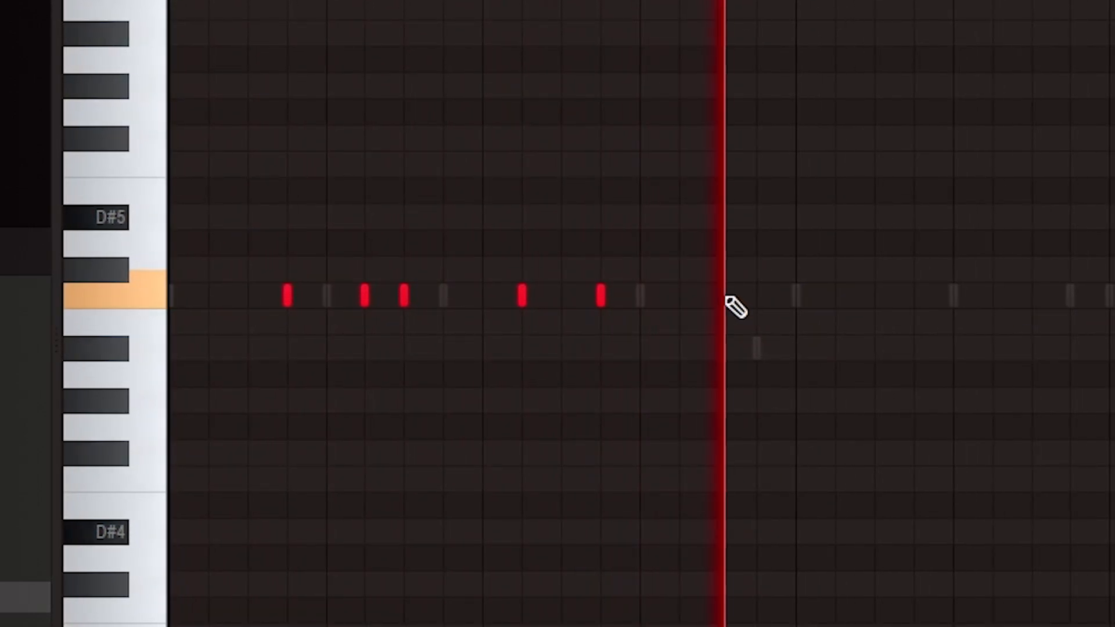
left_click(630, 295)
left_click(670, 295)
left_click(785, 295)
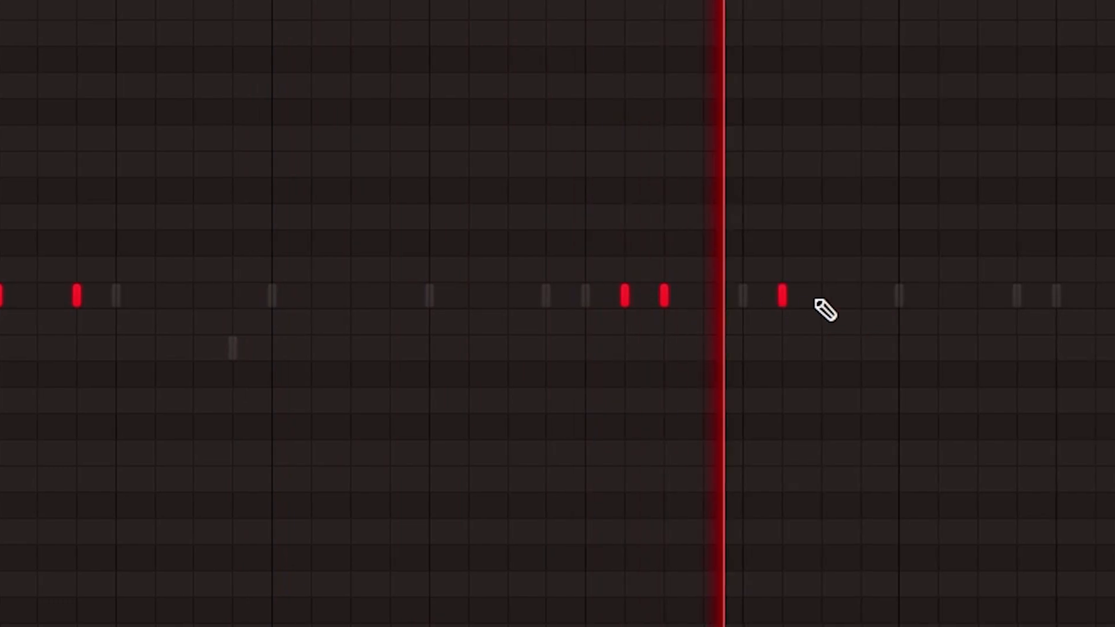
left_click(824, 295)
left_click(863, 295)
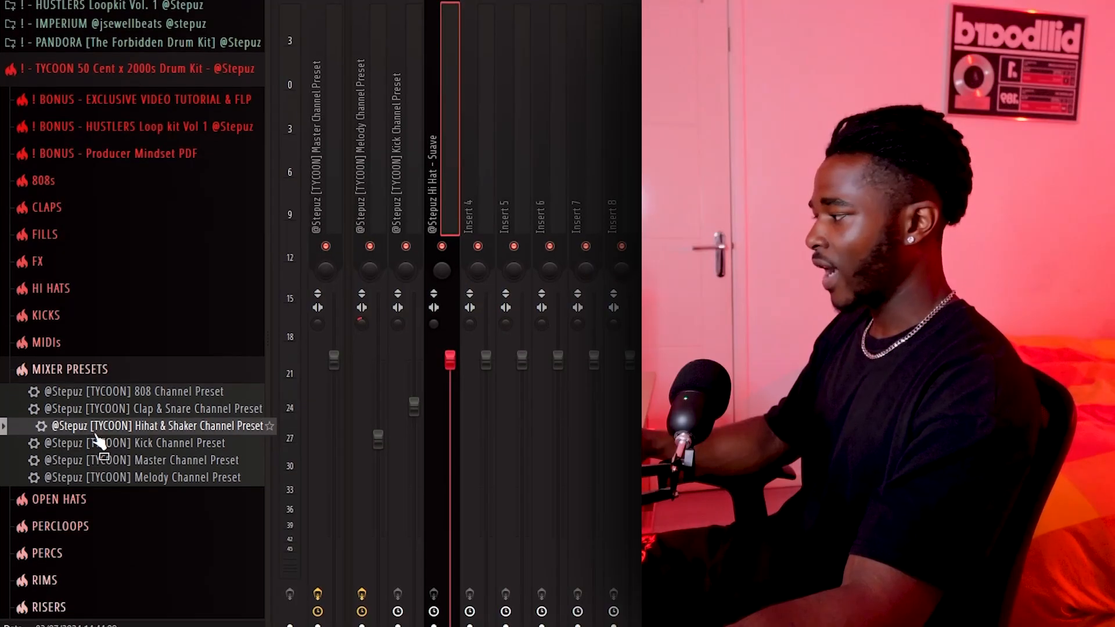
Load the TYCOON Hihat & Shaker Channel Preset onto the Suave hi-hat's mixer track.
left_click_drag(67, 439, 109, 416)
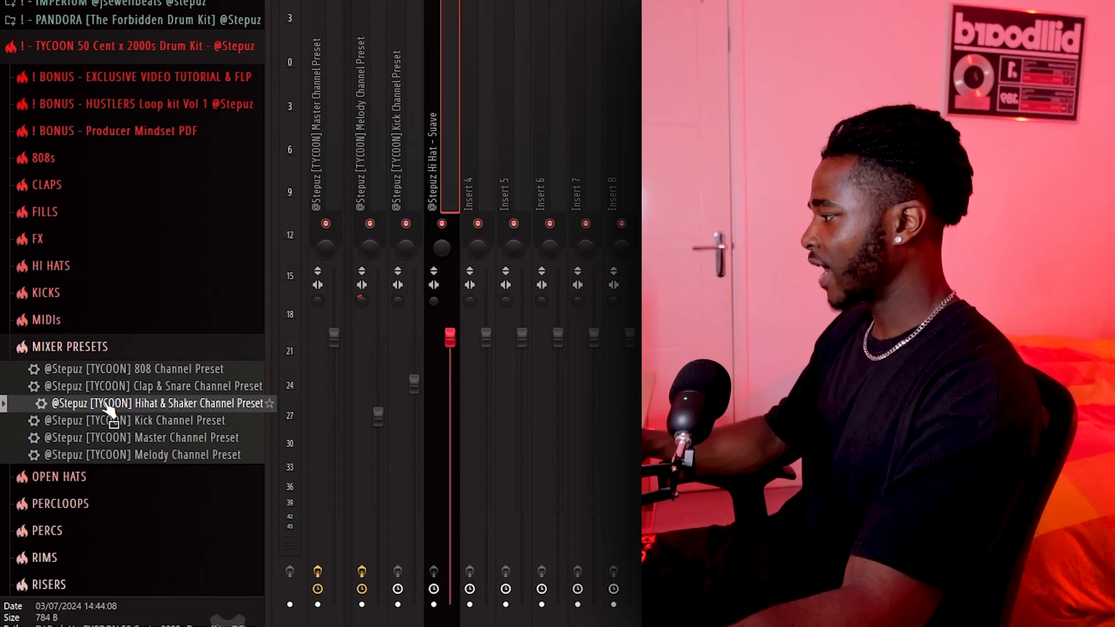
left_click_drag(444, 93, 445, 94)
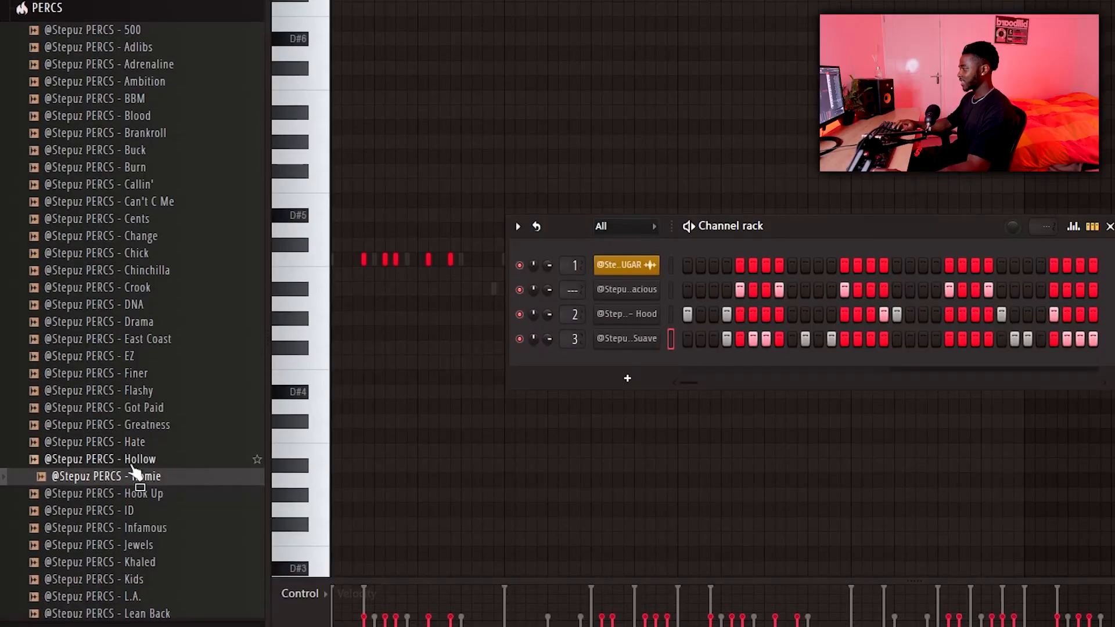
Add the Homie perc to the channel rack and place one C5 note early in bar 4.
scroll(127, 472, "down", 2)
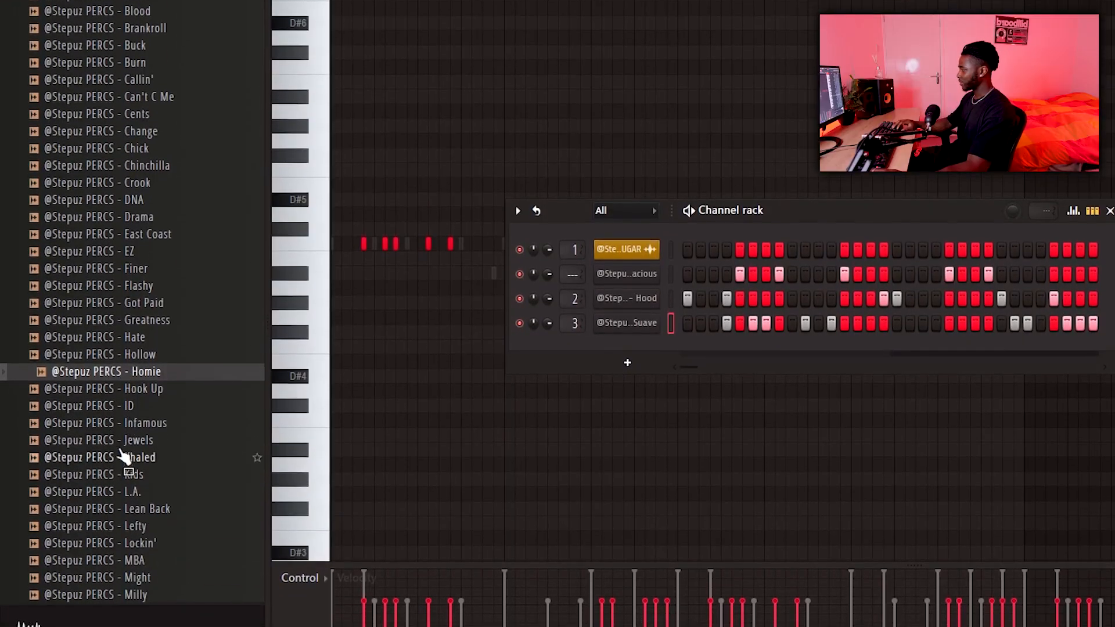
left_click_drag(110, 345, 447, 351)
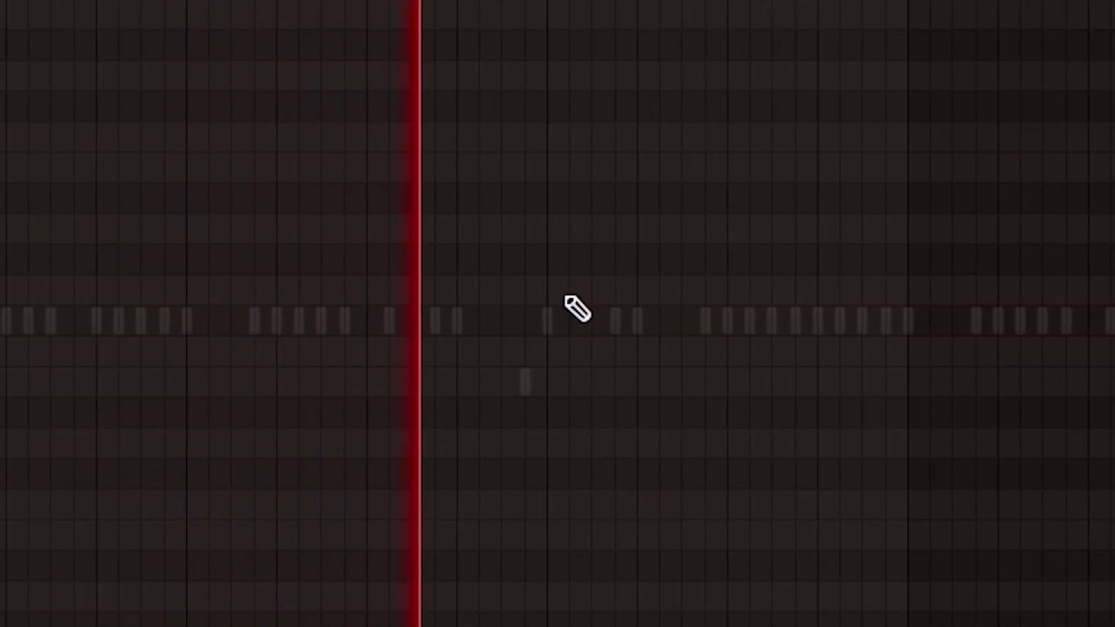
left_click(609, 320)
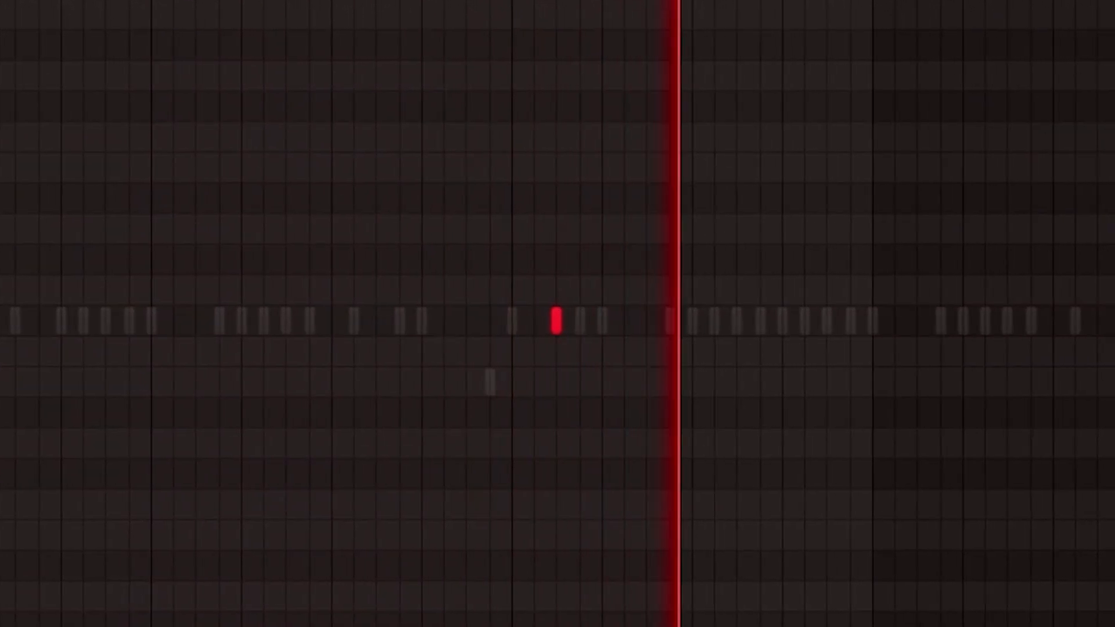
Place two L.A. perc notes at C5 in bar 2 and one Vandal perc note early in bar 3.
left_click_drag(982, 2, 1007, 1)
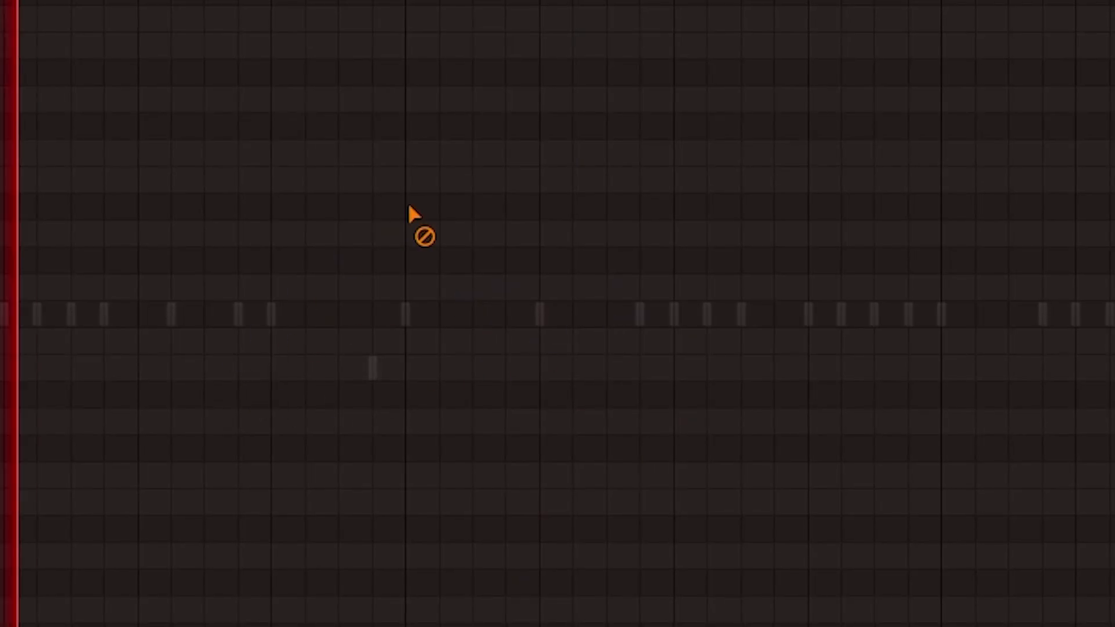
left_click(431, 314)
left_click(532, 314)
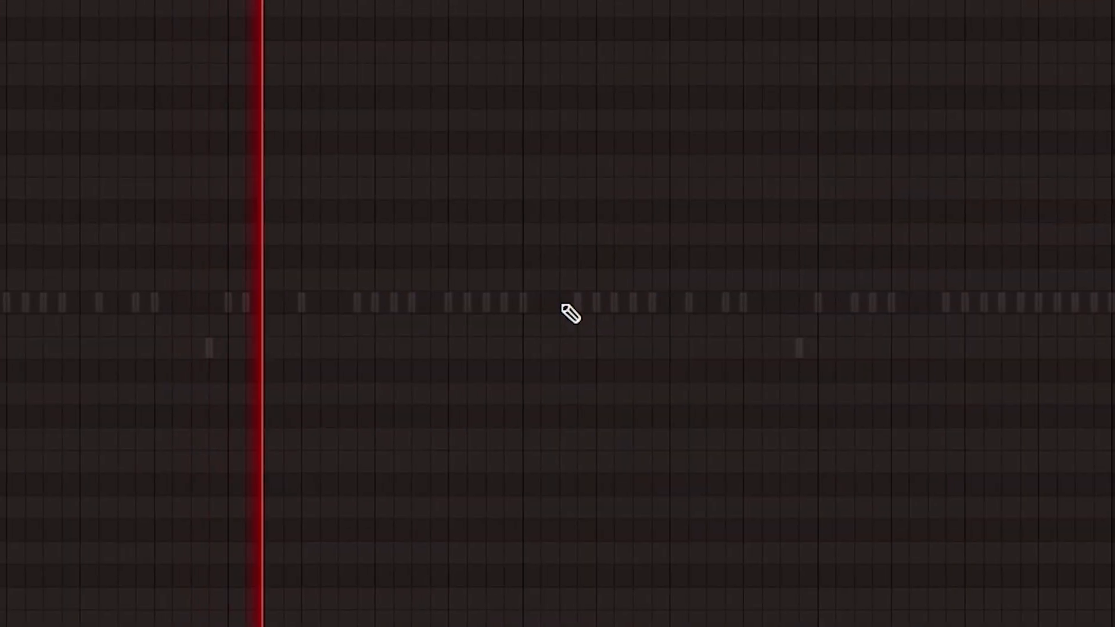
left_click(561, 303)
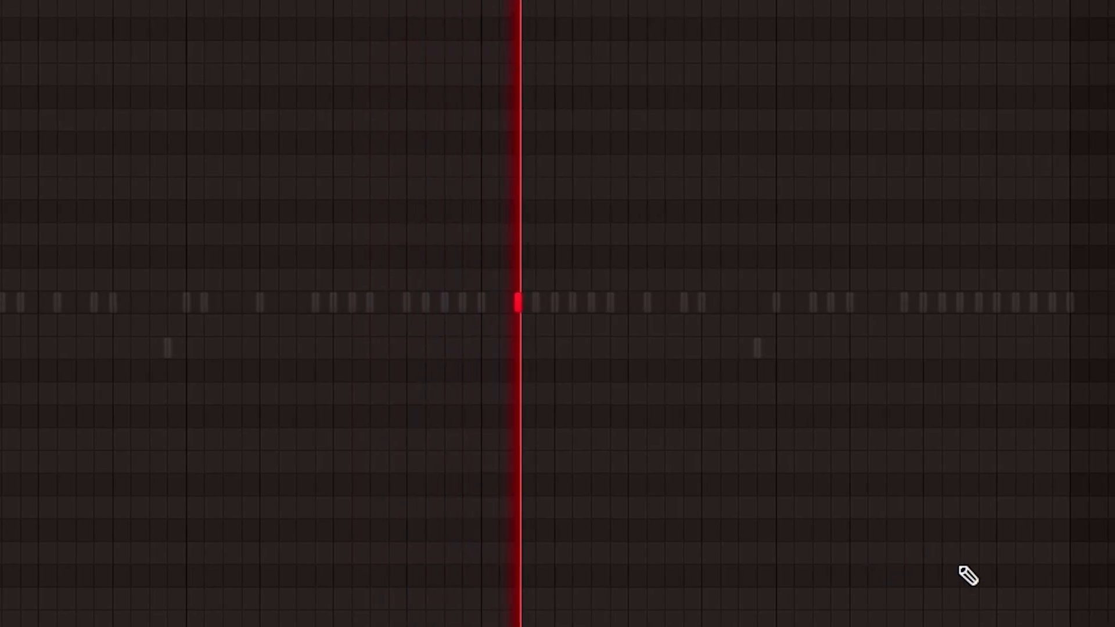
Add the Mille perc to the channel rack and place C5 notes in the second half of bar 4.
key("F6")
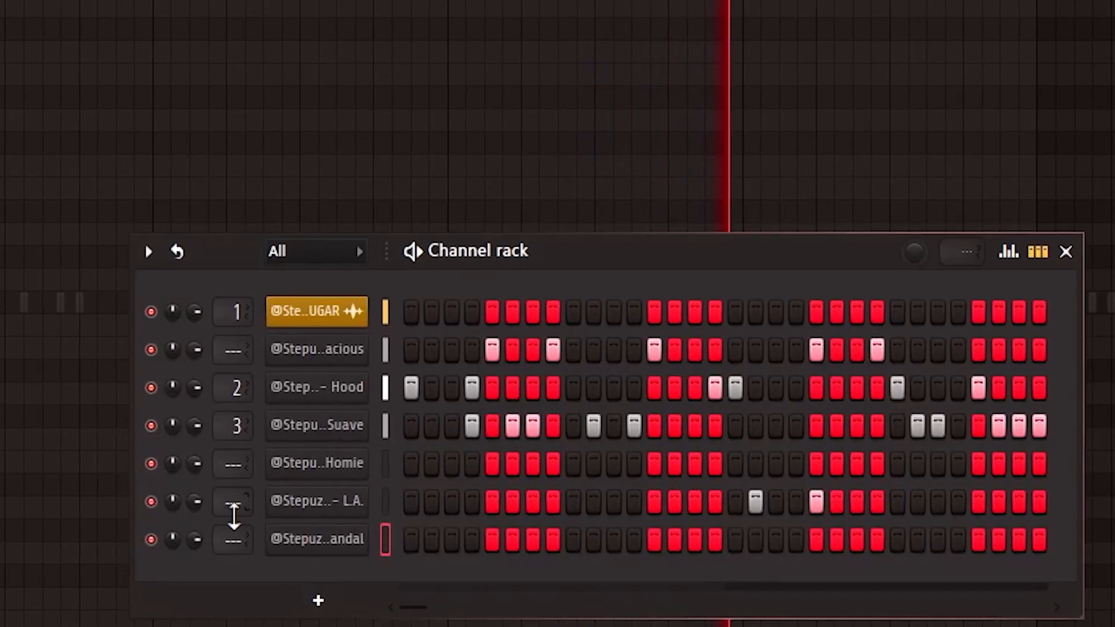
left_click_drag(125, 363, 635, 431)
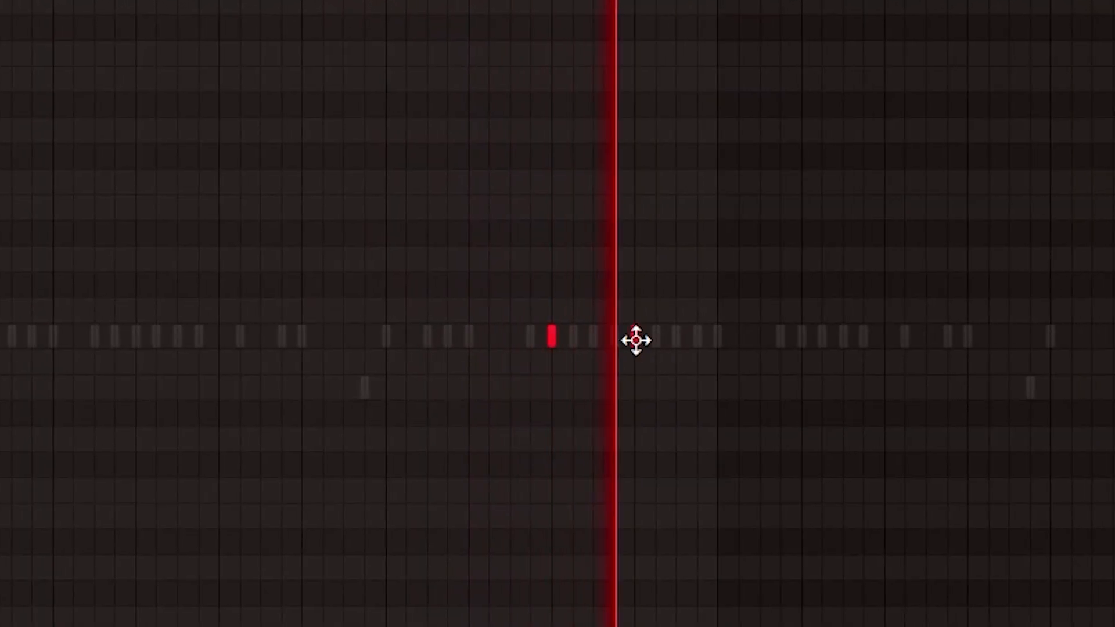
left_click(643, 337)
left_click(727, 337)
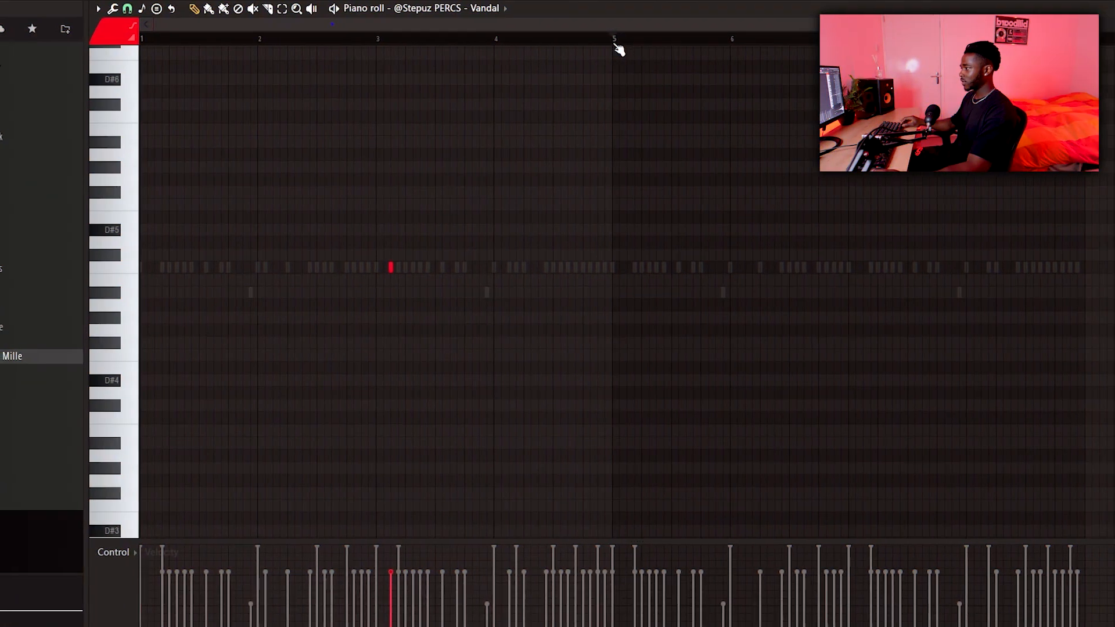
Select the first four bars of the Vandal perc's pattern in the piano roll.
left_click_drag(616, 39, 142, 38)
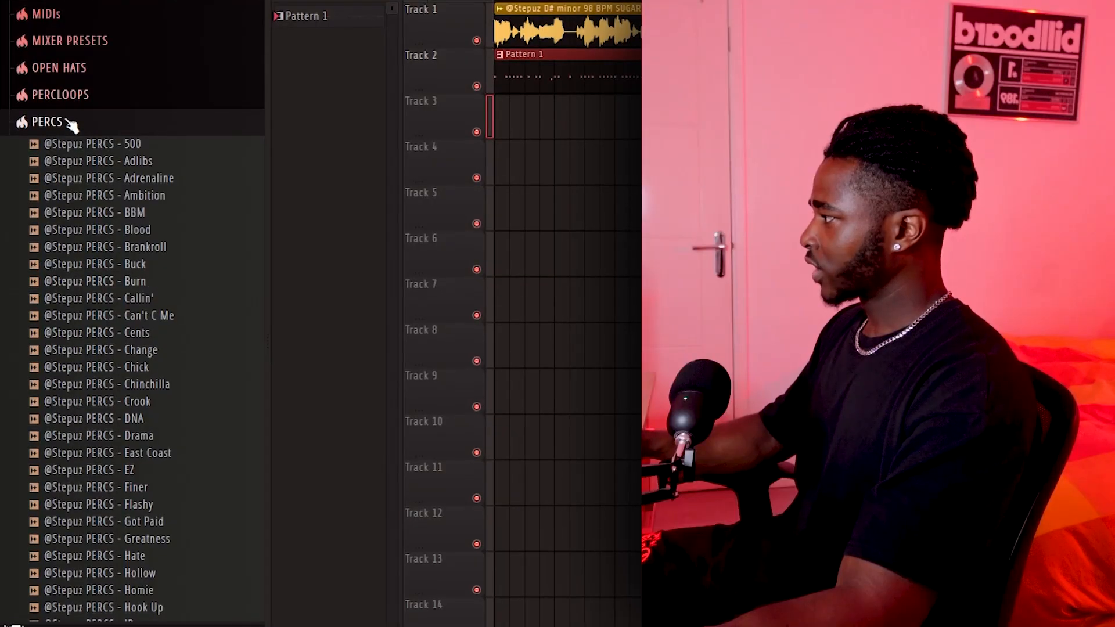
Place the Check percloop from the PERCLOOPS folder on playlist Track 3, starting at bar 5.
left_click(71, 122)
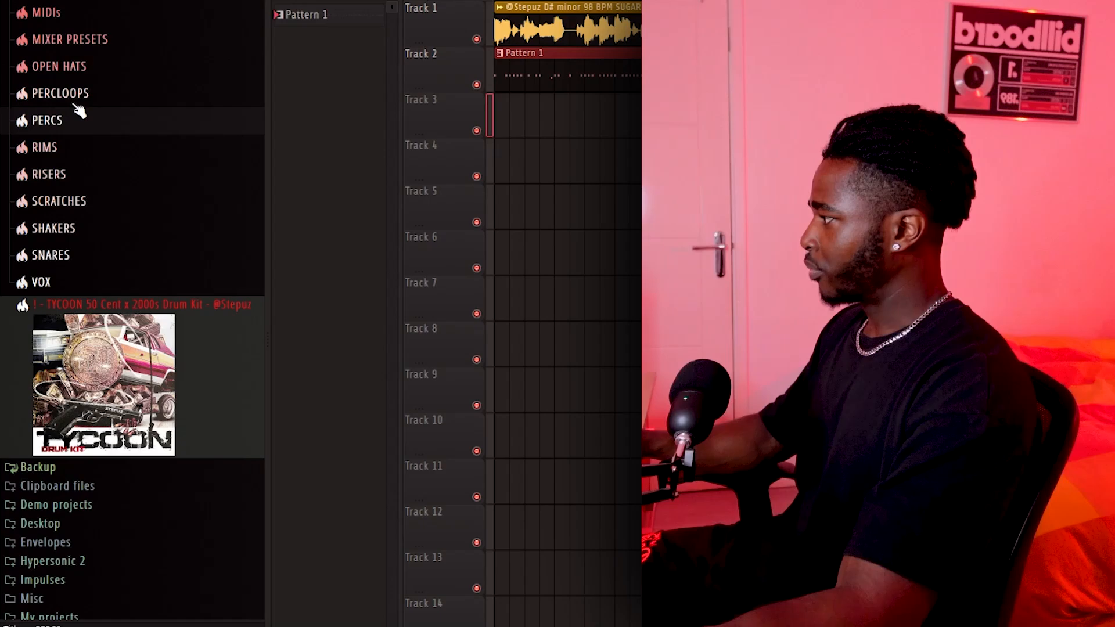
left_click(61, 94)
left_click_drag(131, 149, 132, 172)
left_click_drag(128, 129, 728, 121)
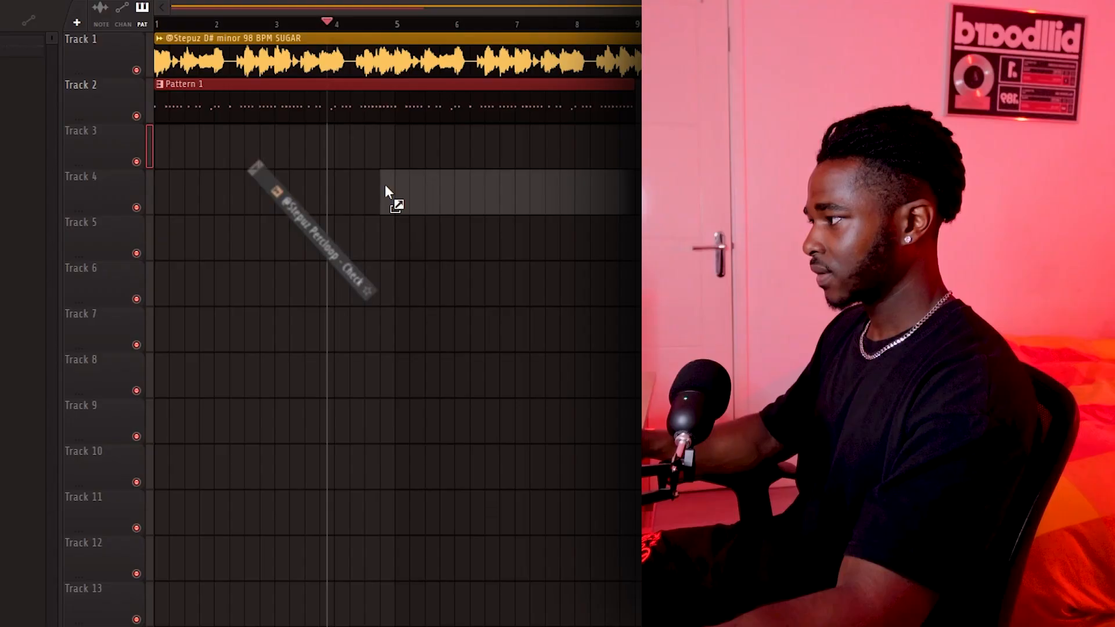
left_click_drag(389, 192, 389, 193)
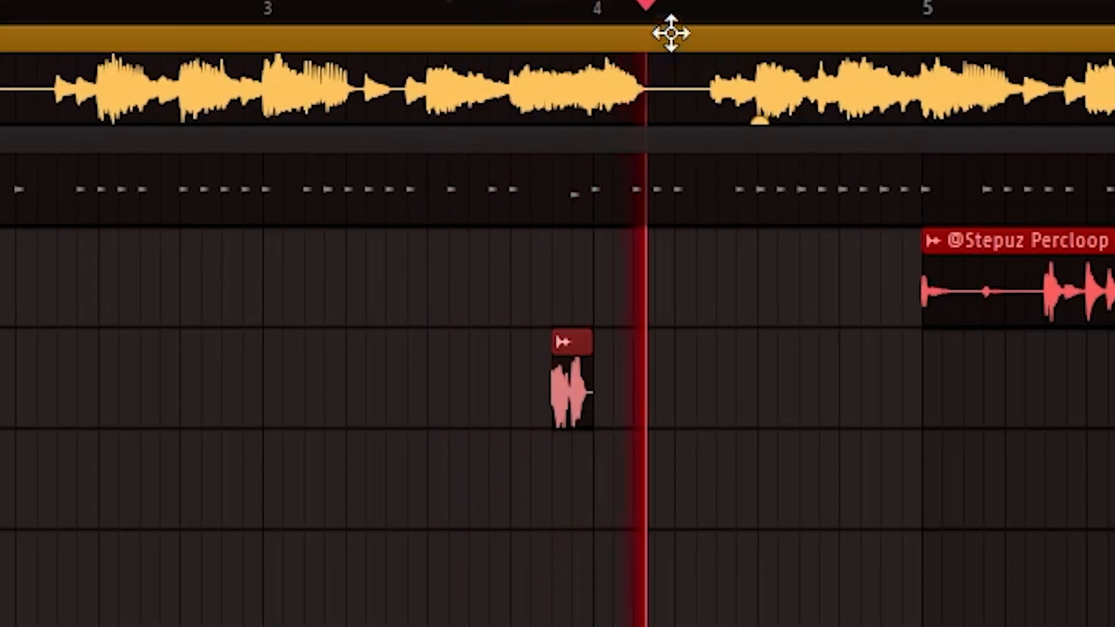
Place two short audio clips back to back on Track 5, filling the last beat before bar 5.
left_click(432, 12)
scroll(348, 18, "up", 2)
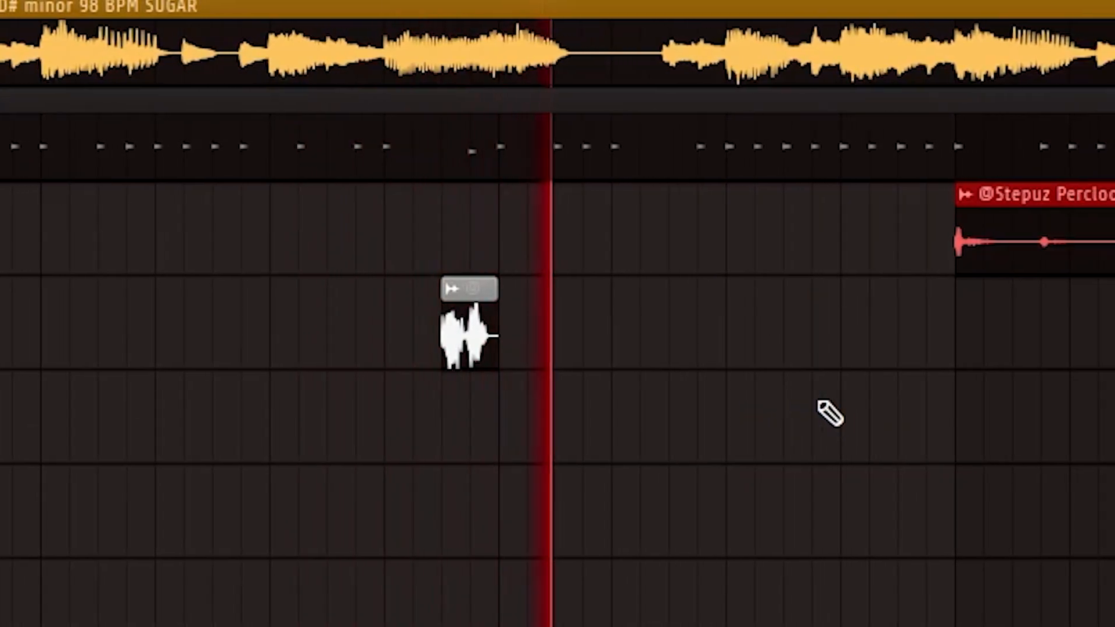
left_click(842, 413)
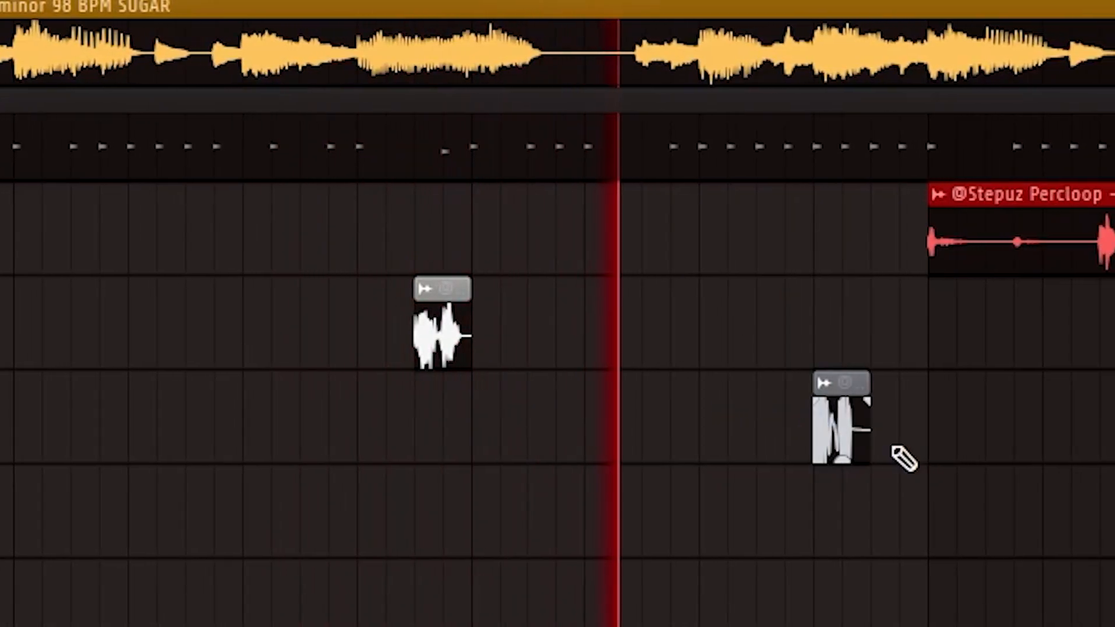
left_click(924, 441)
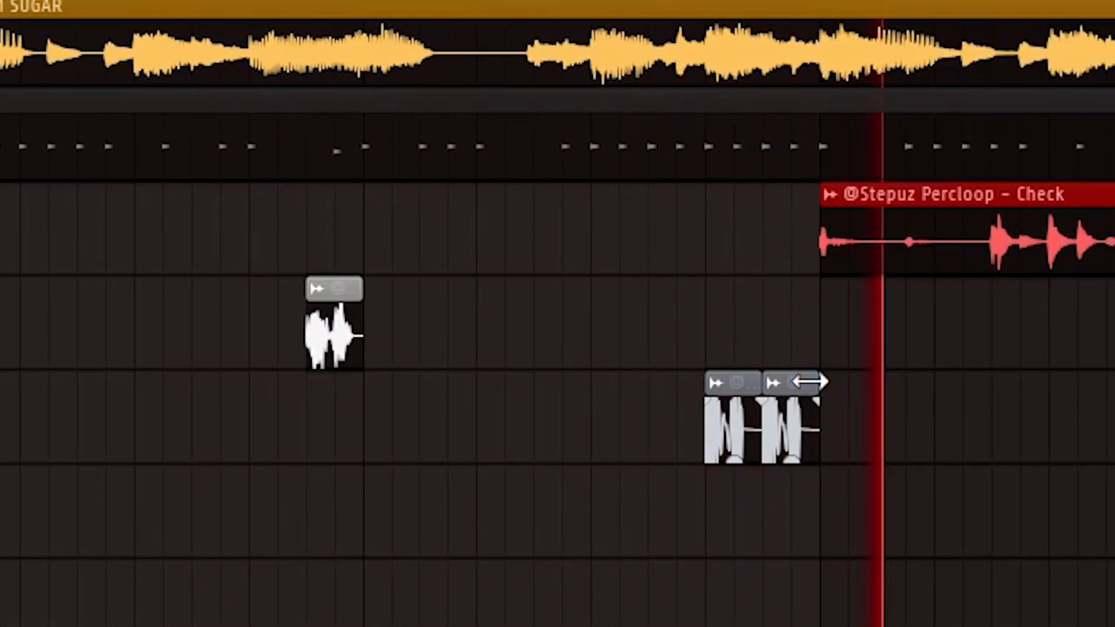